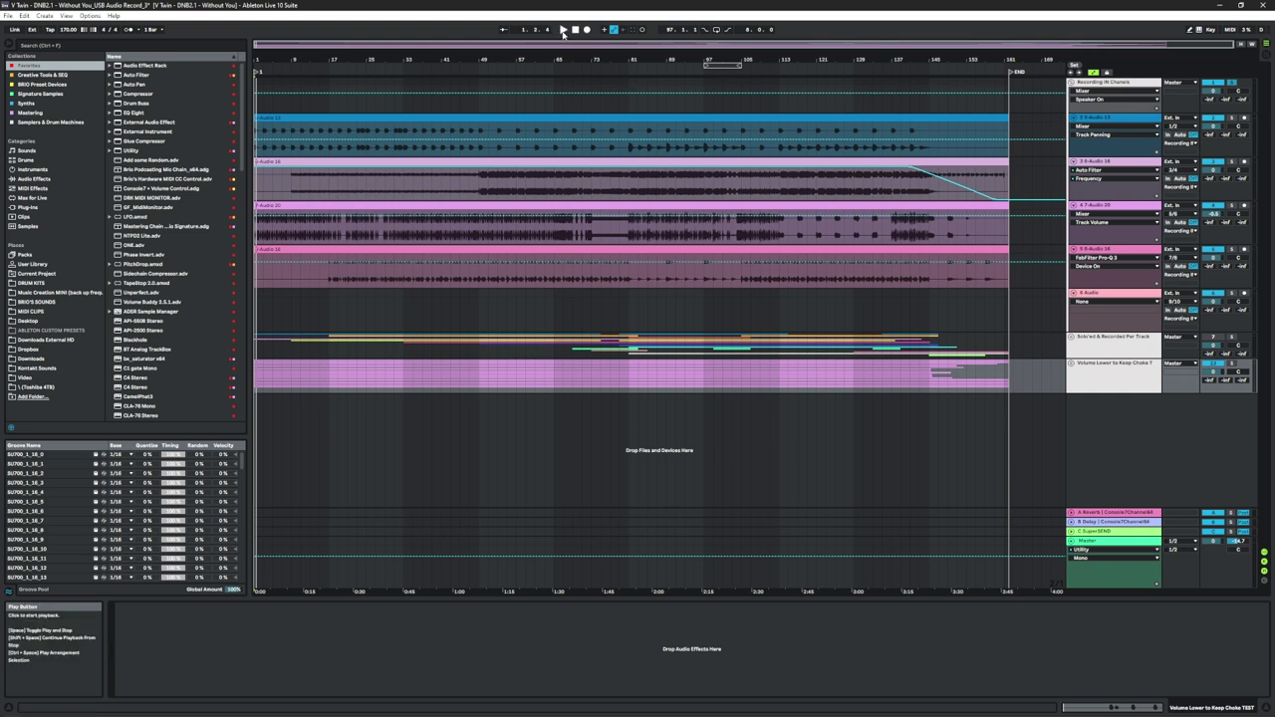
Play the Recording IN Channels tracks and listen to passages around bars 81 and 61
{"action": "left_click", "coordinate": [563, 30]}
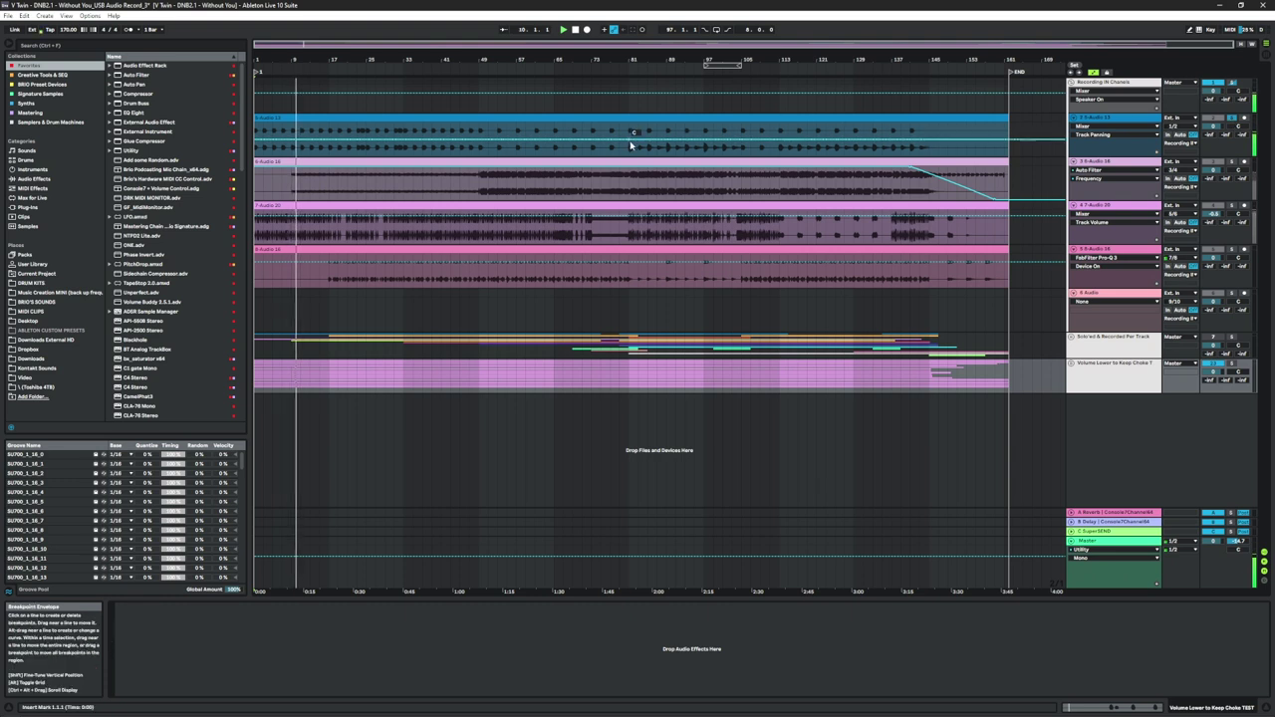
{"action": "left_click", "coordinate": [627, 69]}
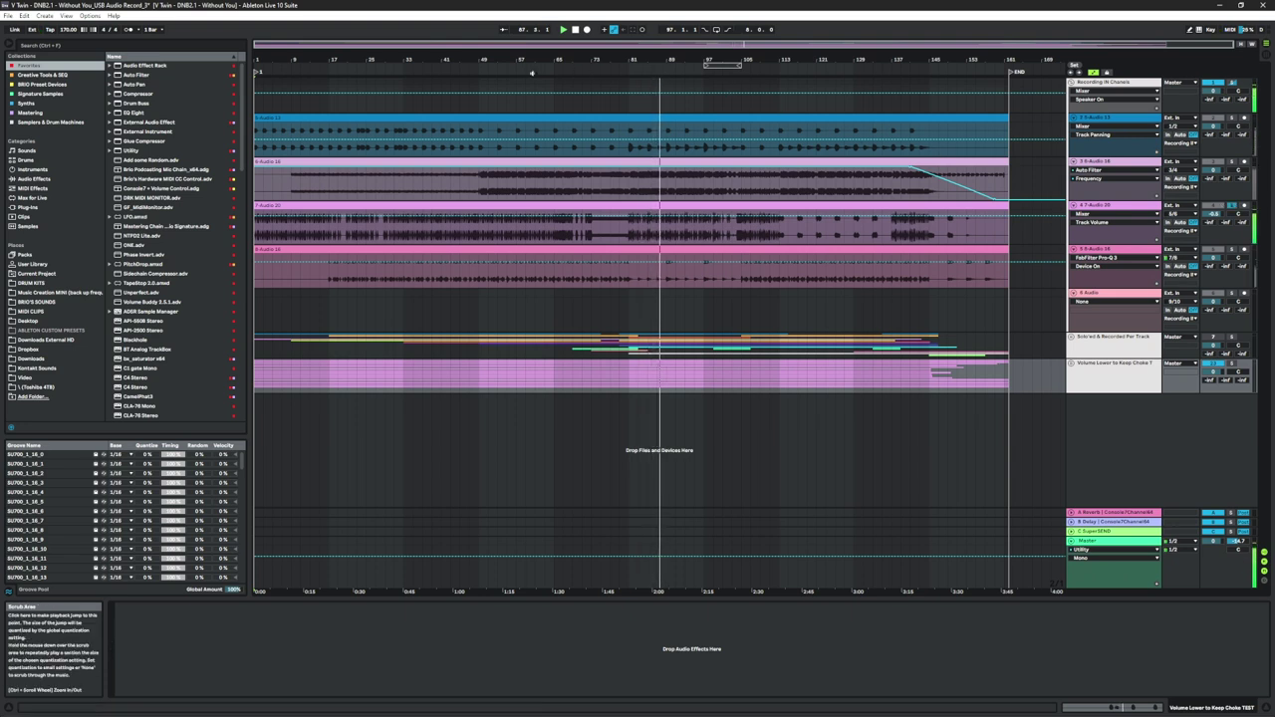
{"action": "left_click", "coordinate": [539, 82]}
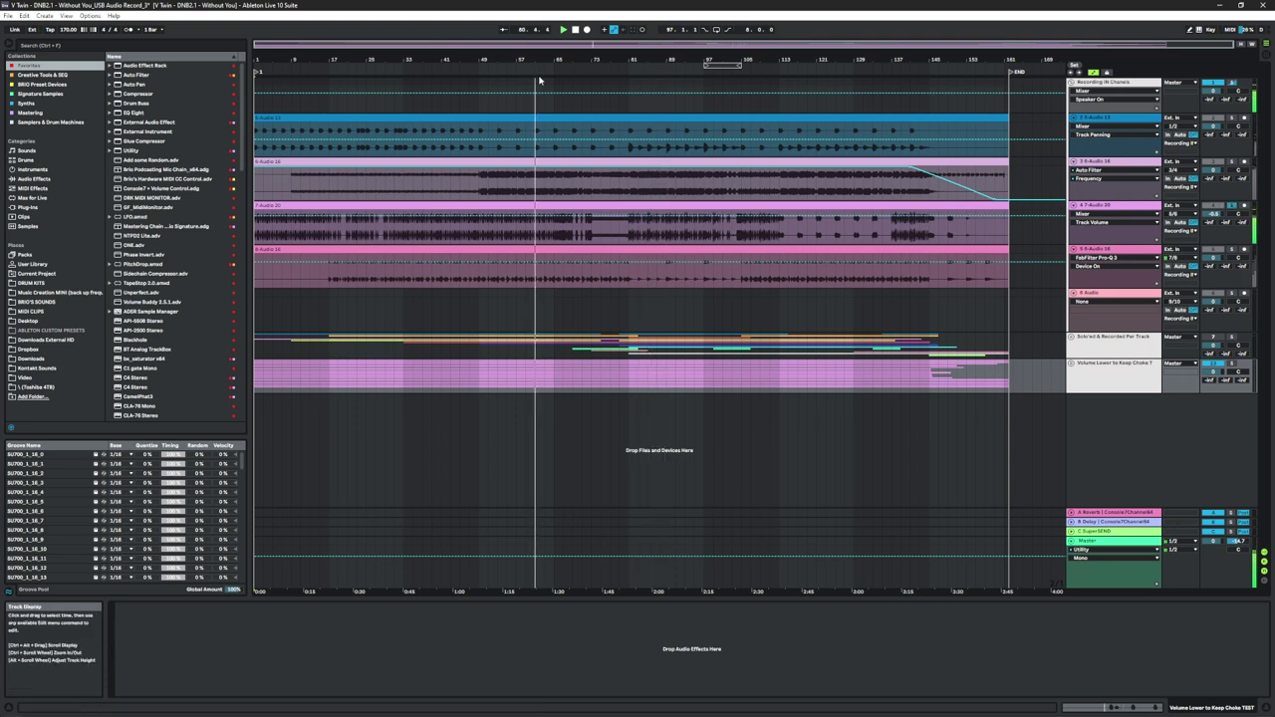
{"action": "left_click", "coordinate": [555, 72]}
{"action": "left_click", "coordinate": [579, 72]}
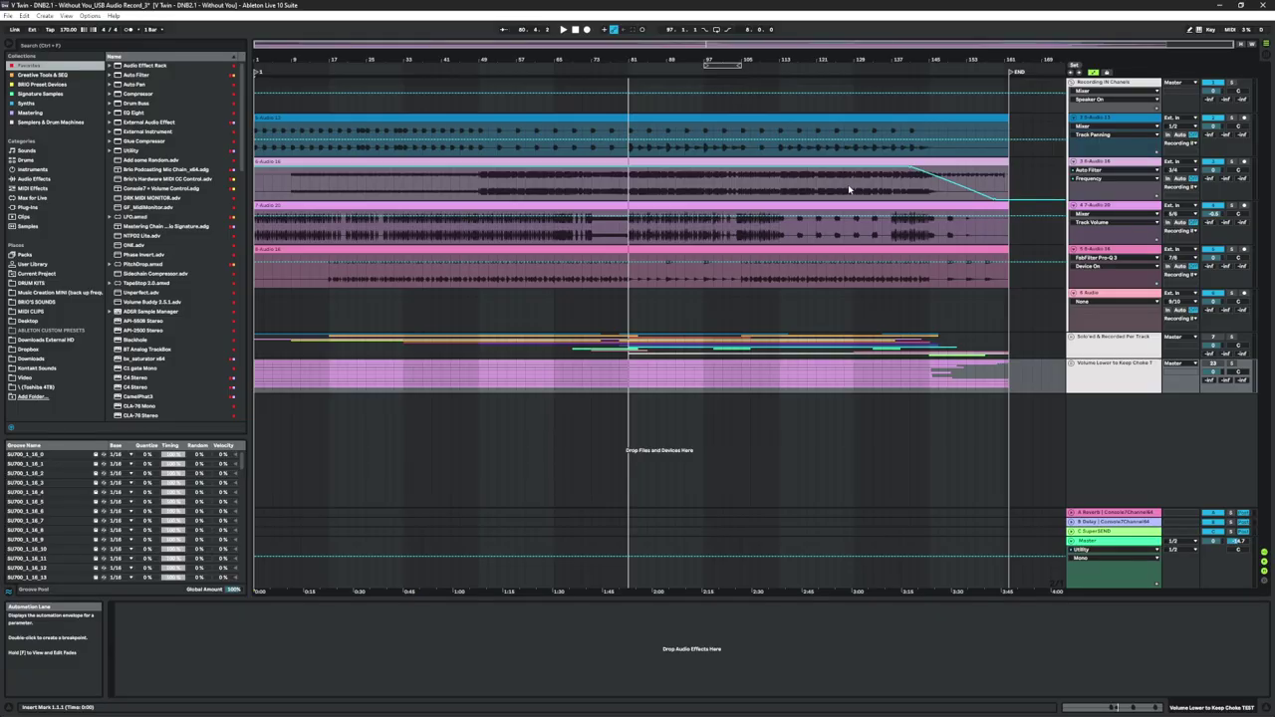
Deactivate and fold the Recording IN Channels group, and unfold and activate the Solo'ed & Recorded Per Track group
{"action": "left_click", "coordinate": [1208, 85]}
{"action": "left_click", "coordinate": [1073, 88]}
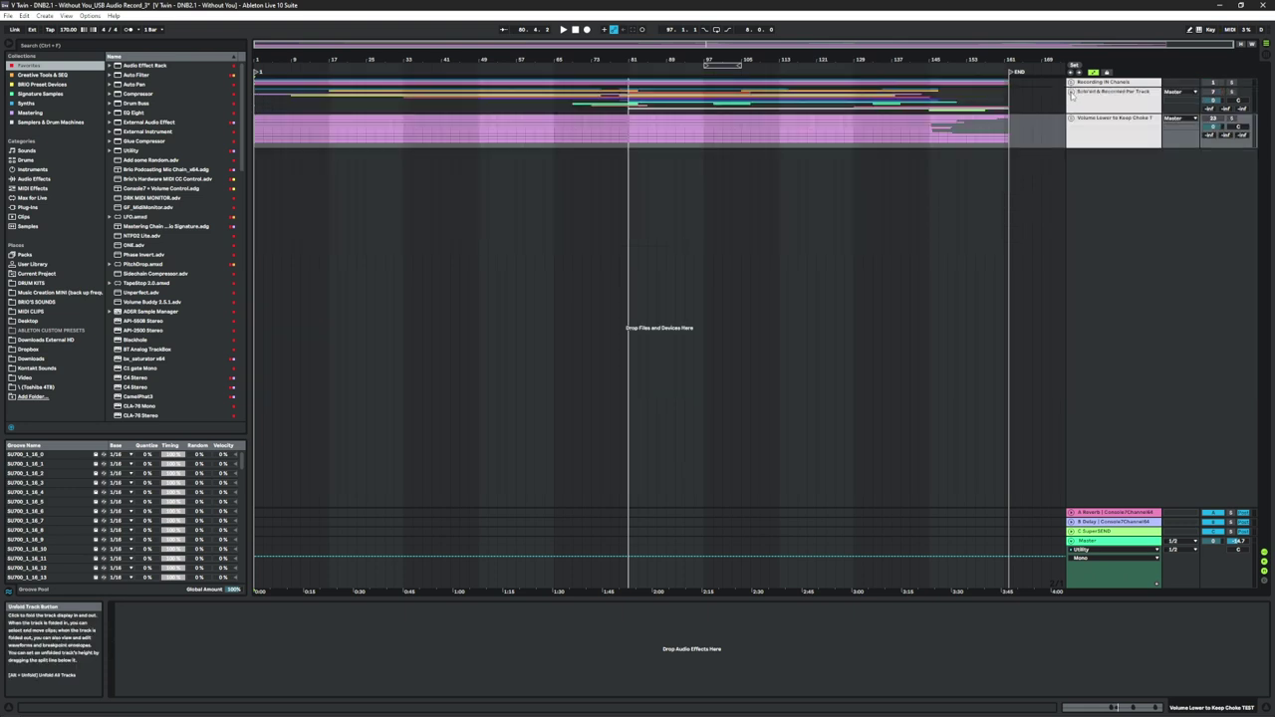
{"action": "left_click", "coordinate": [1072, 92]}
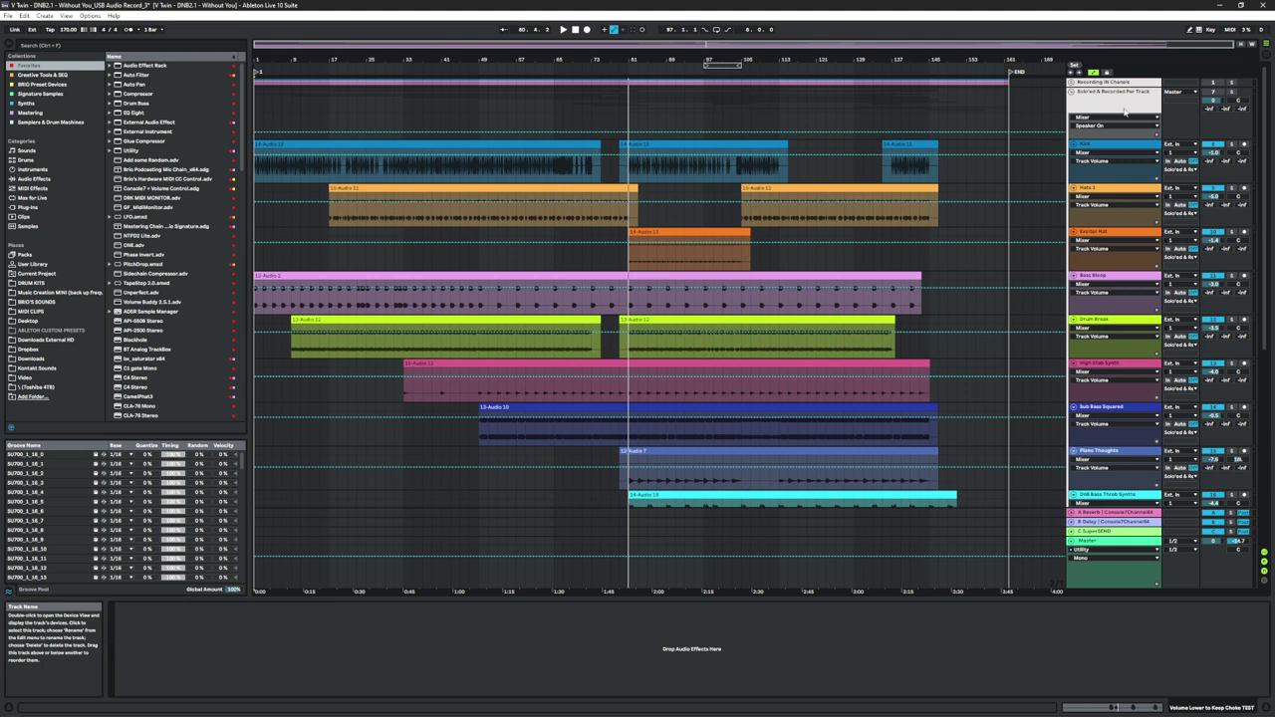
{"action": "left_click", "coordinate": [1217, 93]}
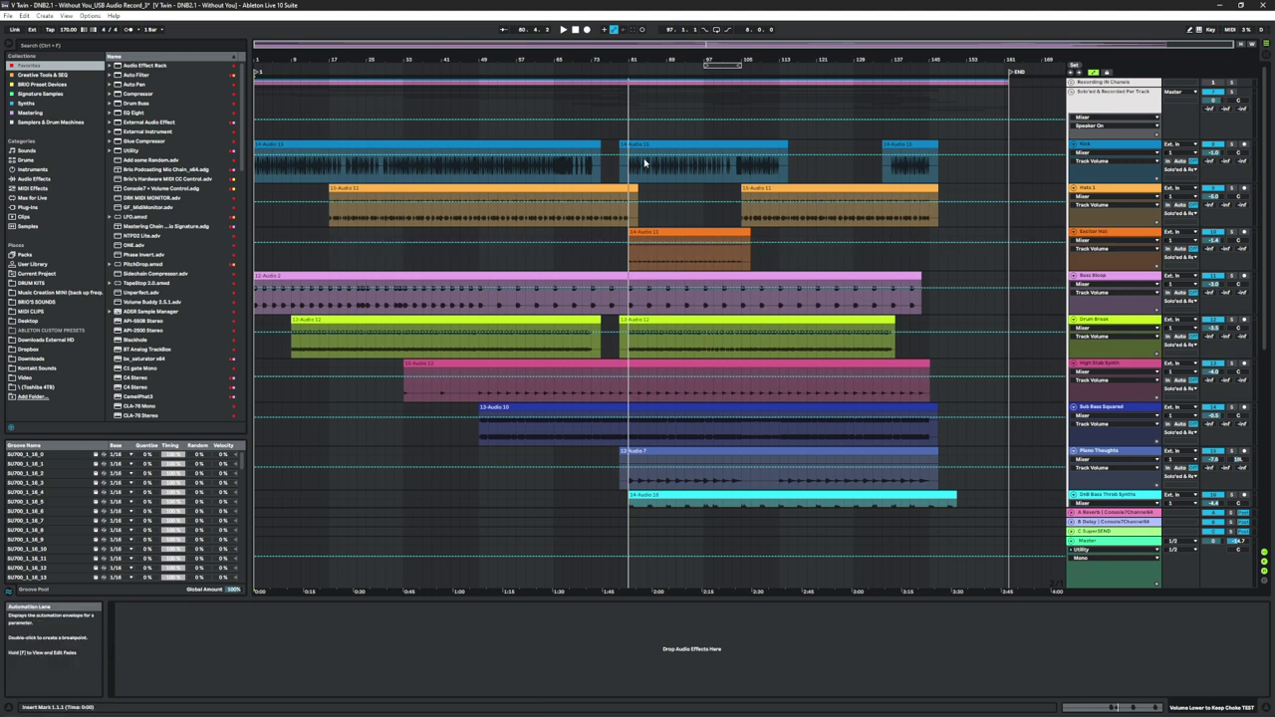
Play the per-track recordings from around bar 79 and loop the arrangement from bar 97 to bar 105
{"action": "left_click", "coordinate": [620, 70]}
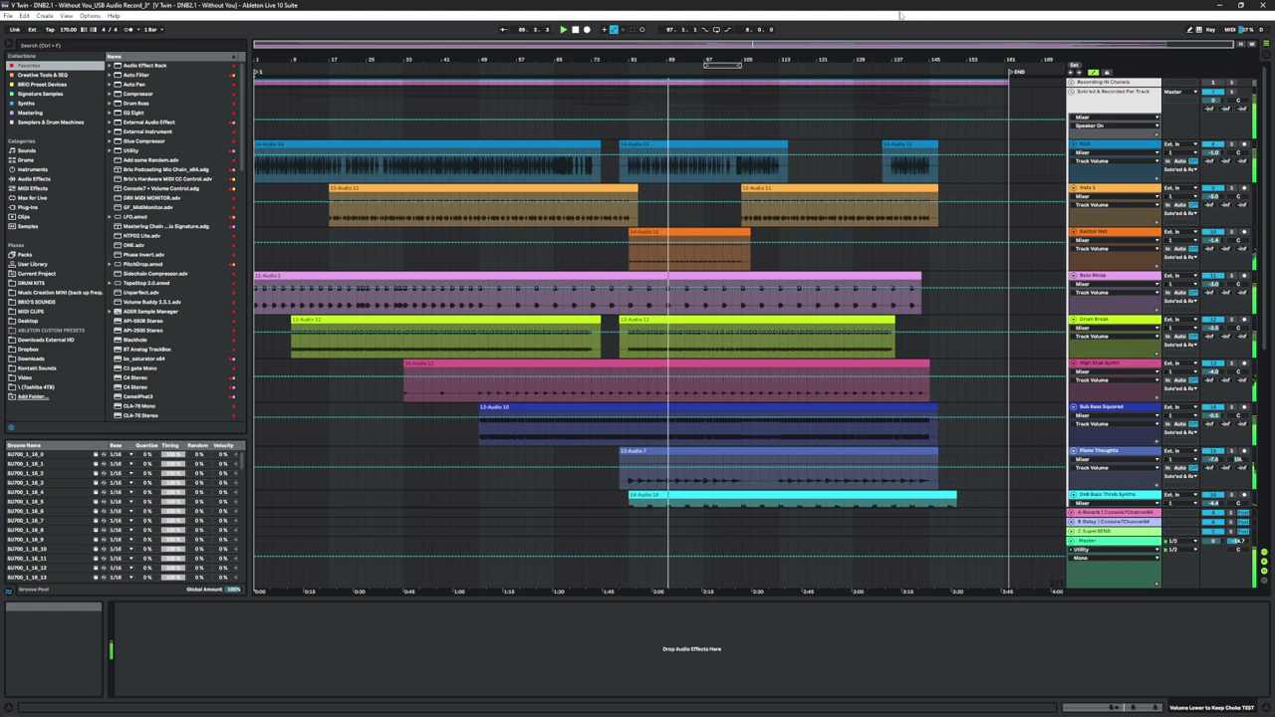
{"action": "left_click", "coordinate": [723, 65]}
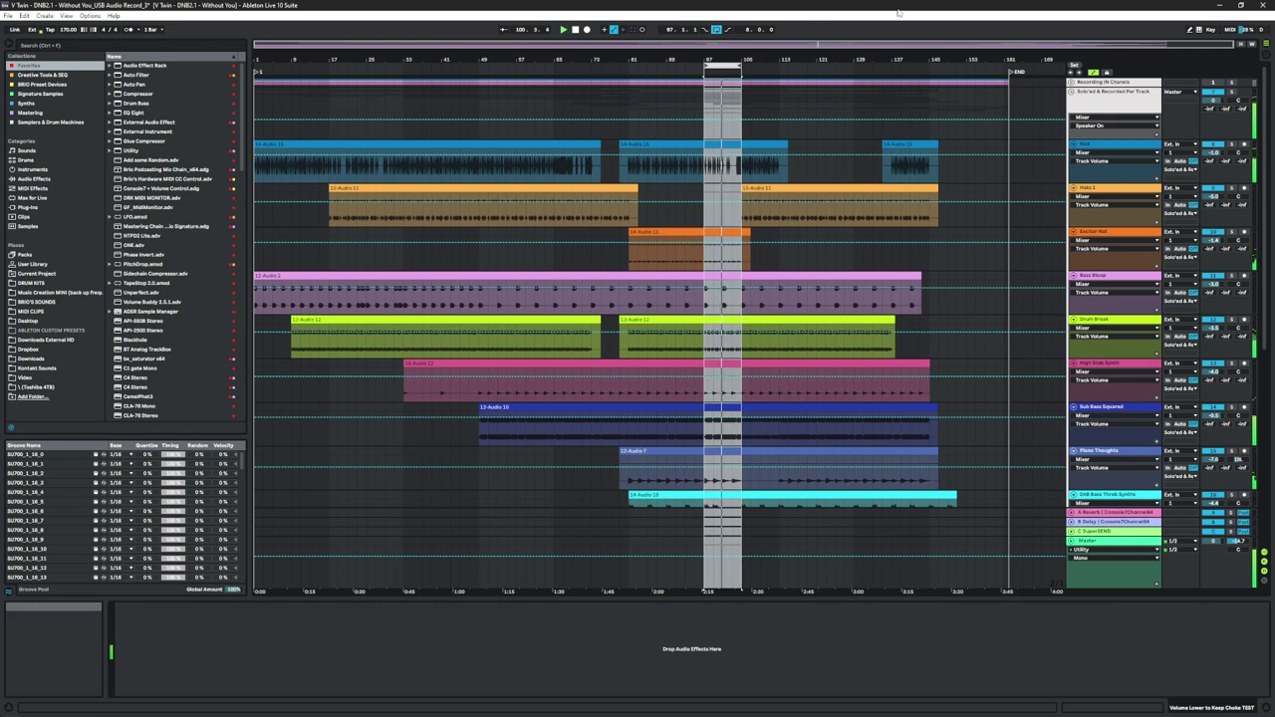
{"action": "left_click_drag", "start_coordinate": [797, 44], "coordinate": [817, 79]}
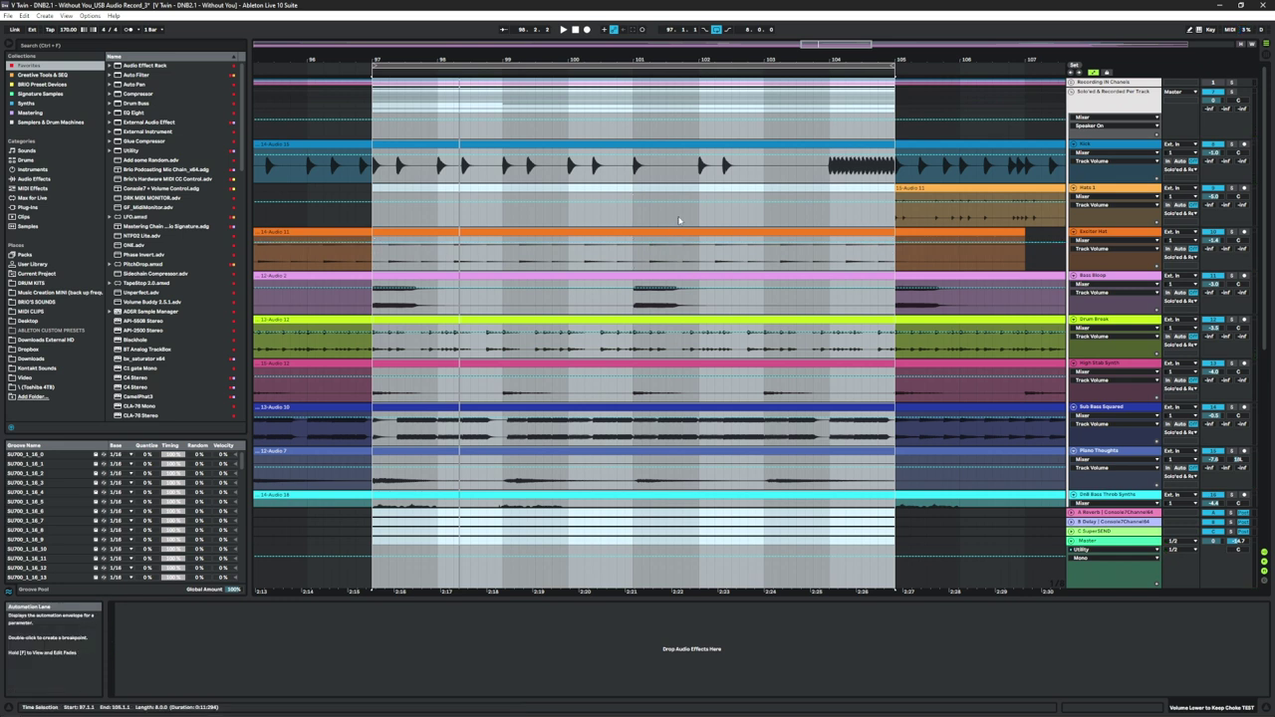
Audition the Exciter Hat track in the Solo'ed & Recorded Per Track group from bar 97
{"action": "left_click", "coordinate": [394, 235]}
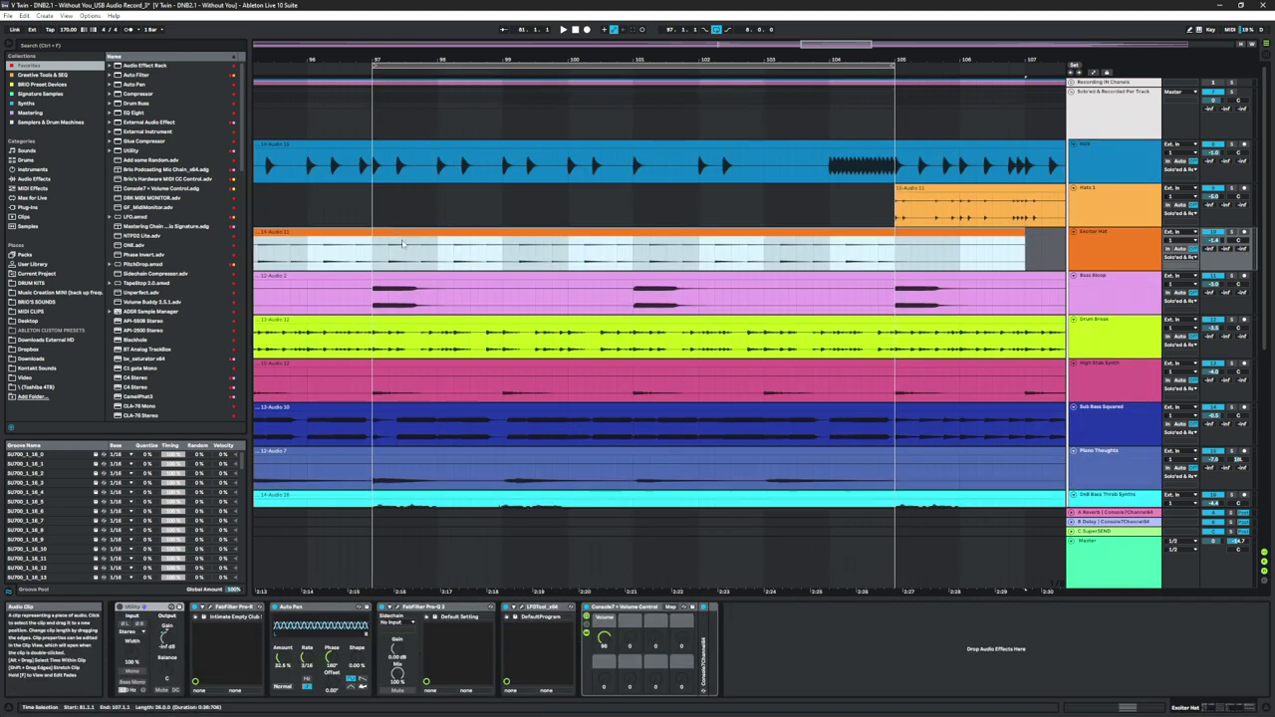
{"action": "left_click", "coordinate": [375, 260]}
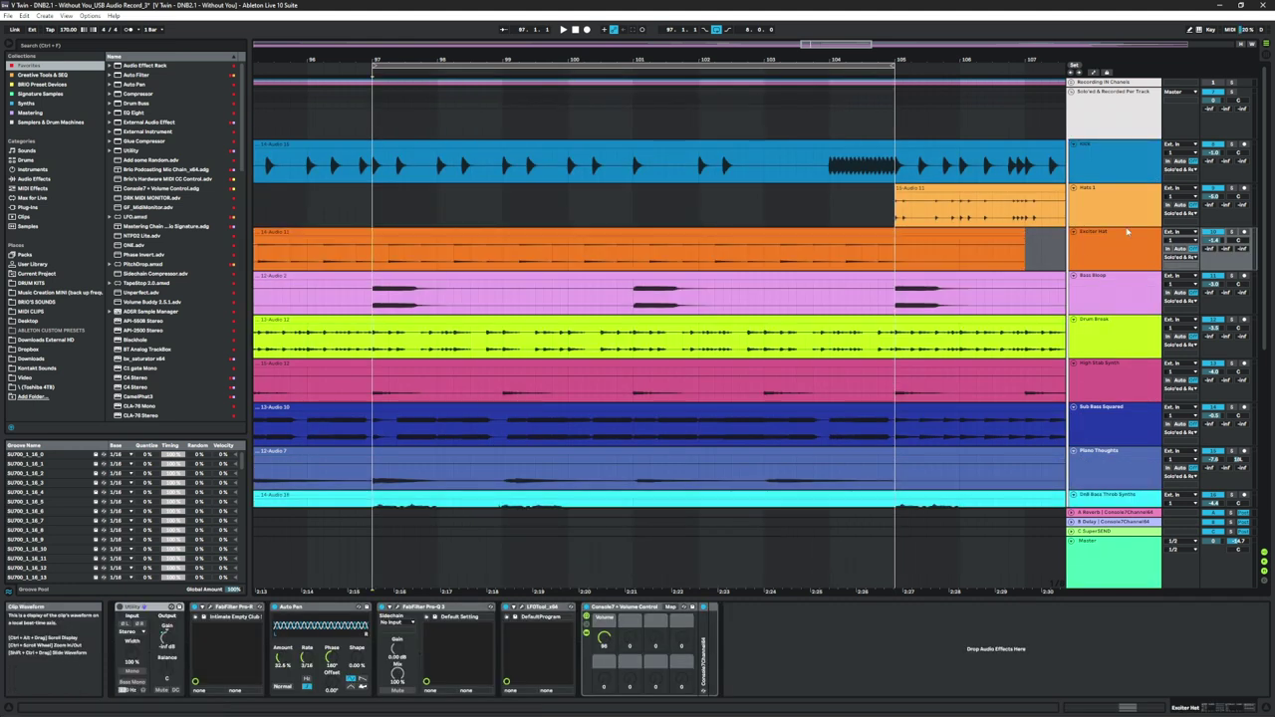
{"action": "key", "text": "space"}
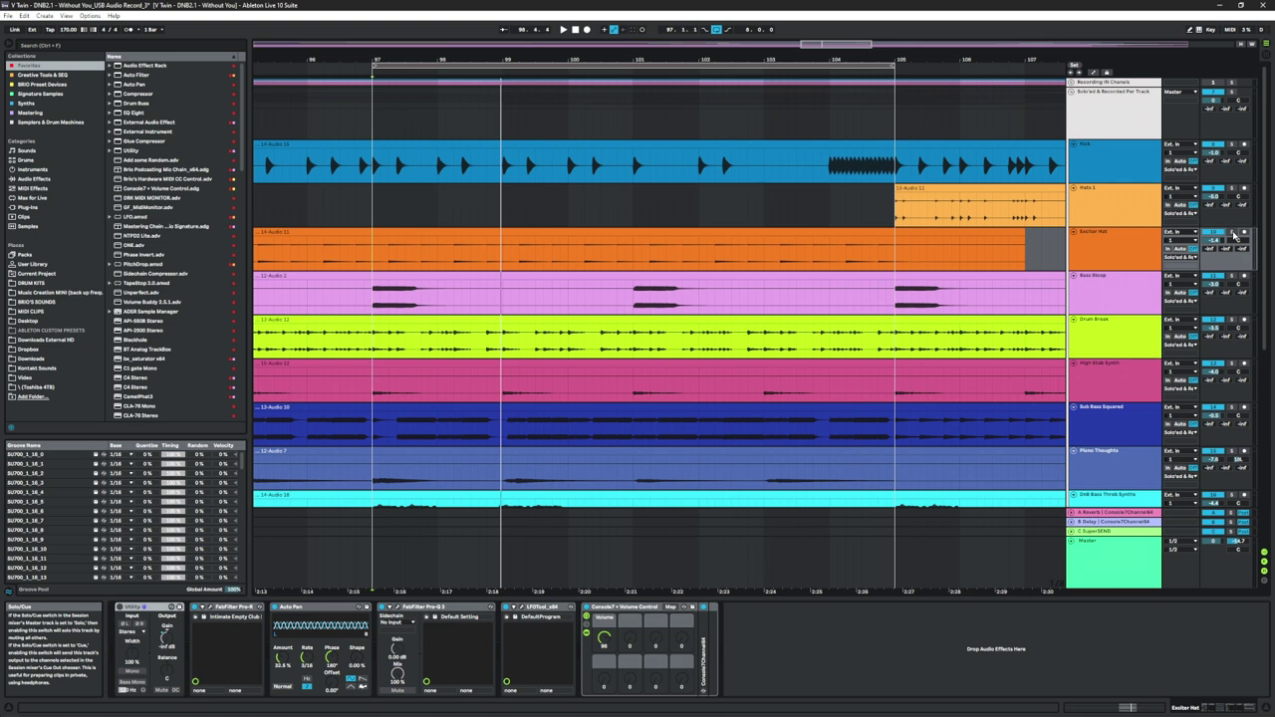
Highlight the Exciter Hats waveform in the Volume Lower group from bar 97 to about bar 104 to inspect its level
{"action": "left_click", "coordinate": [1072, 92]}
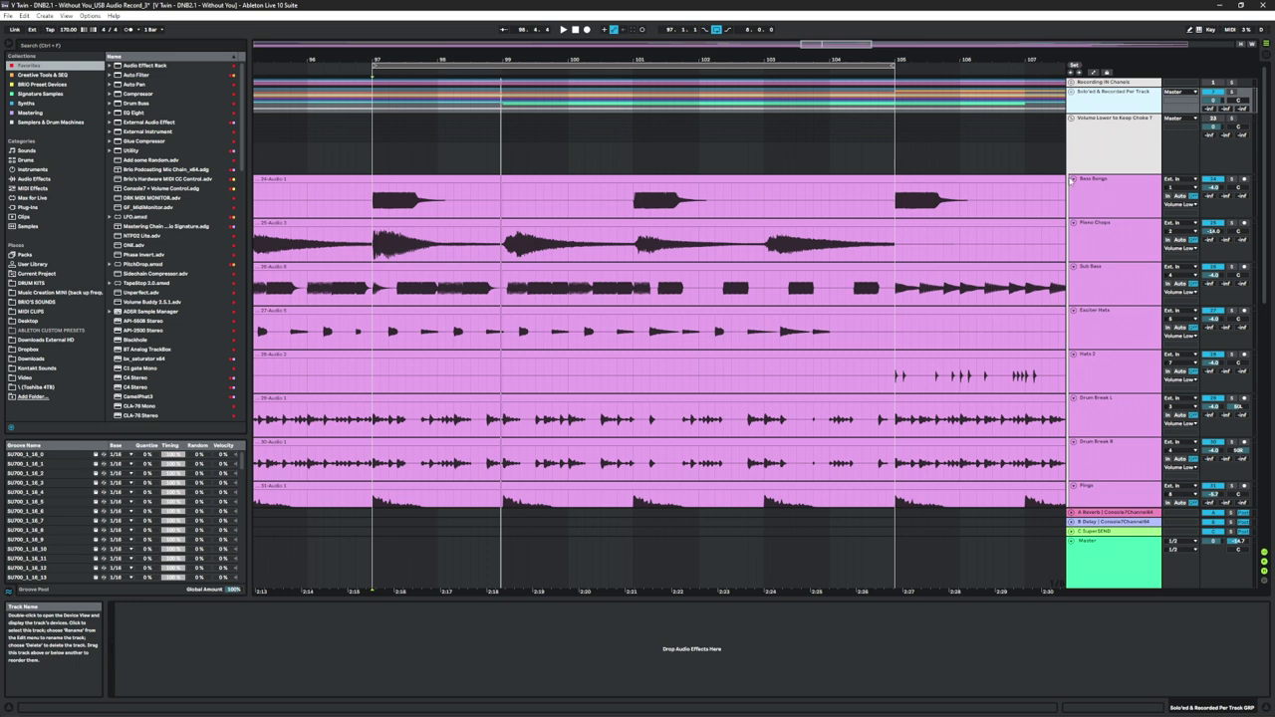
{"action": "left_click", "coordinate": [1122, 329]}
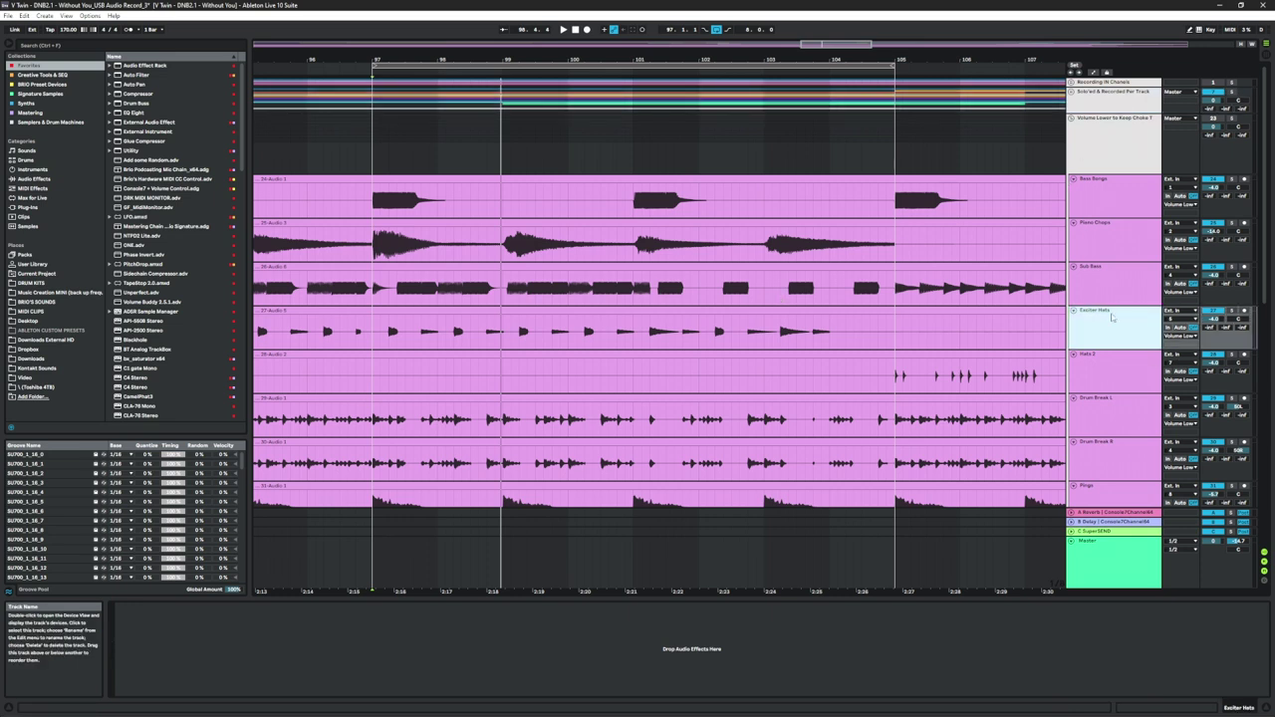
{"action": "left_click_drag", "start_coordinate": [501, 322], "coordinate": [847, 319]}
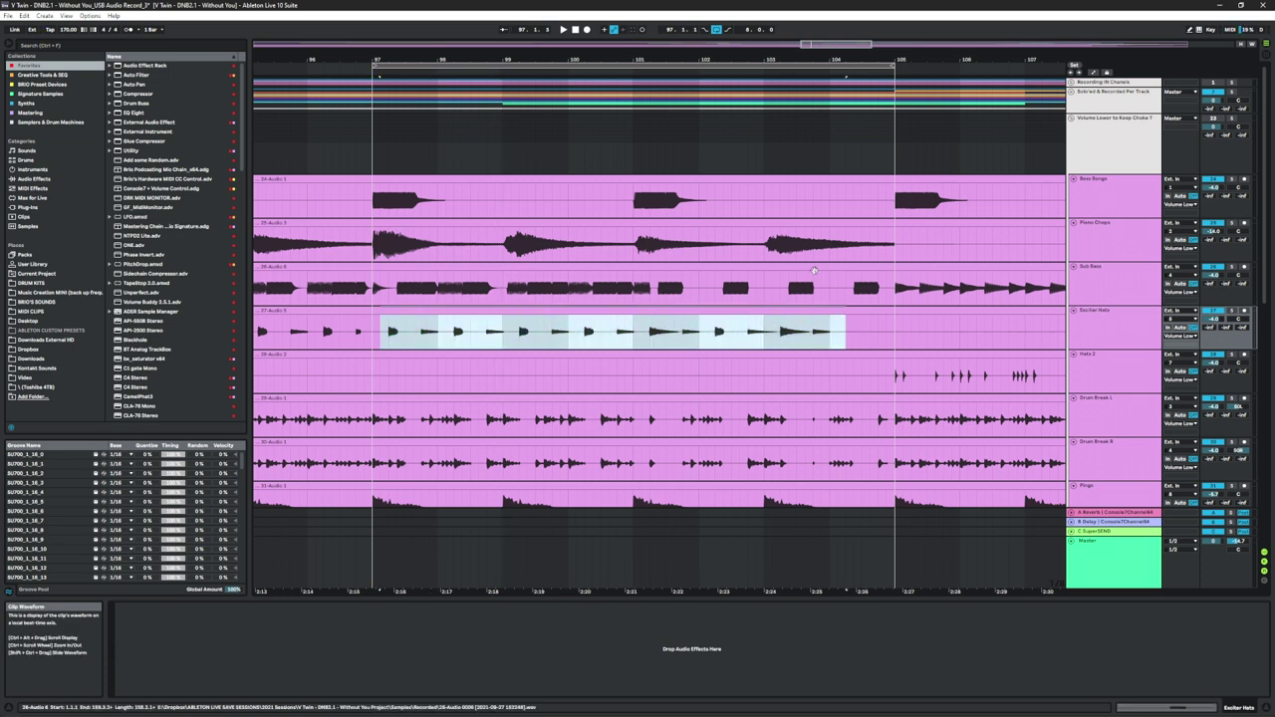
Highlight the Exciter Hat clip from bar 97 to 105 for comparison, and audition the Volume Lower group's Exciter Hats soloed
{"action": "left_click", "coordinate": [1072, 92]}
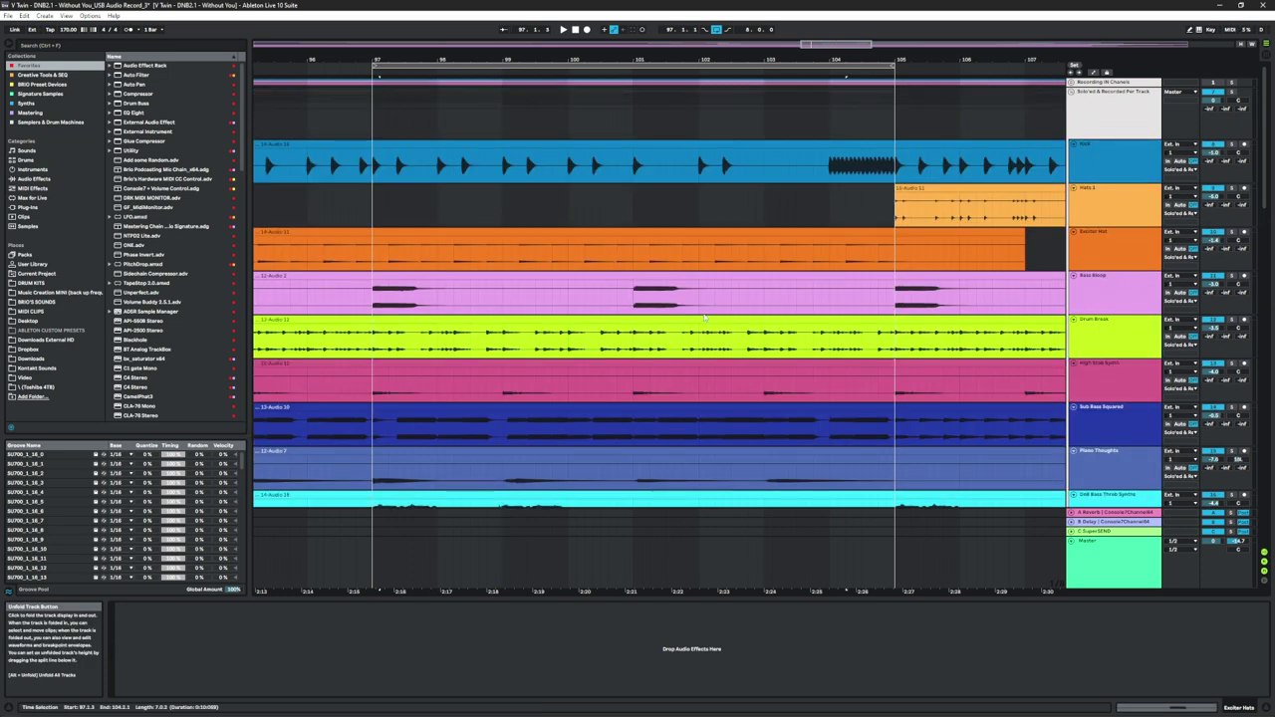
{"action": "left_click_drag", "start_coordinate": [375, 254], "coordinate": [895, 238]}
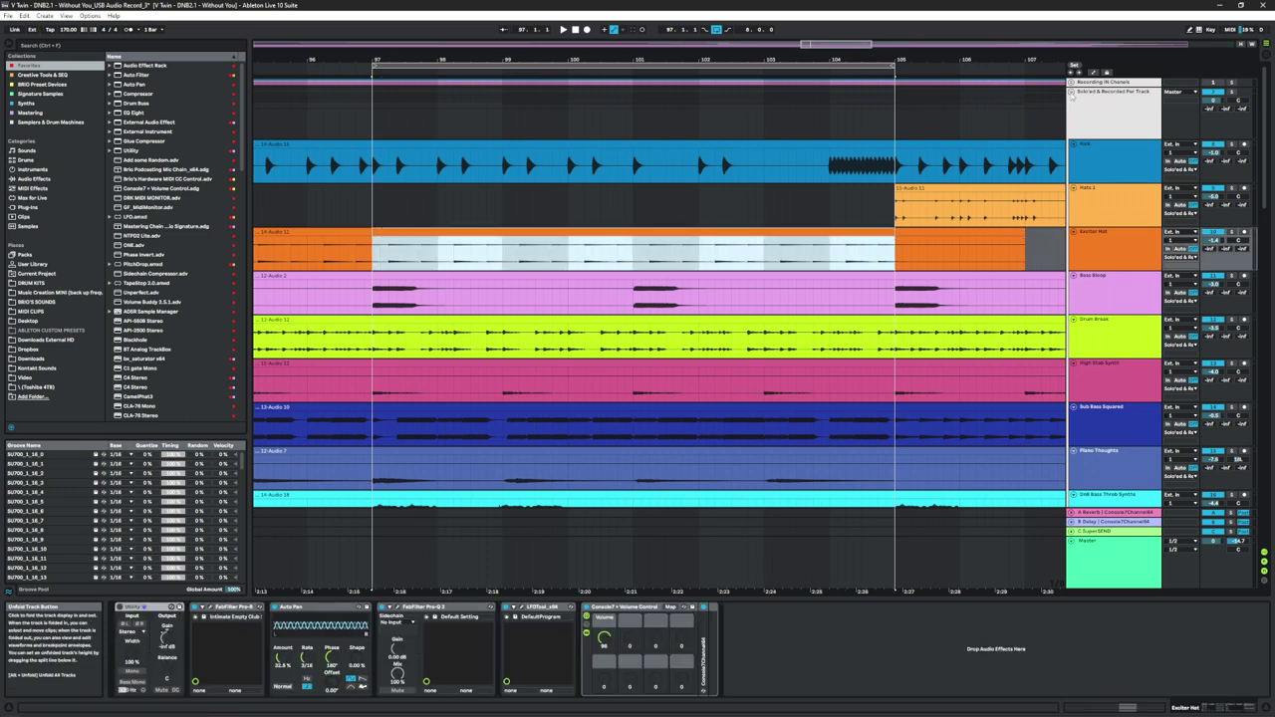
{"action": "key", "text": "Left"}
{"action": "left_click", "coordinate": [1230, 317]}
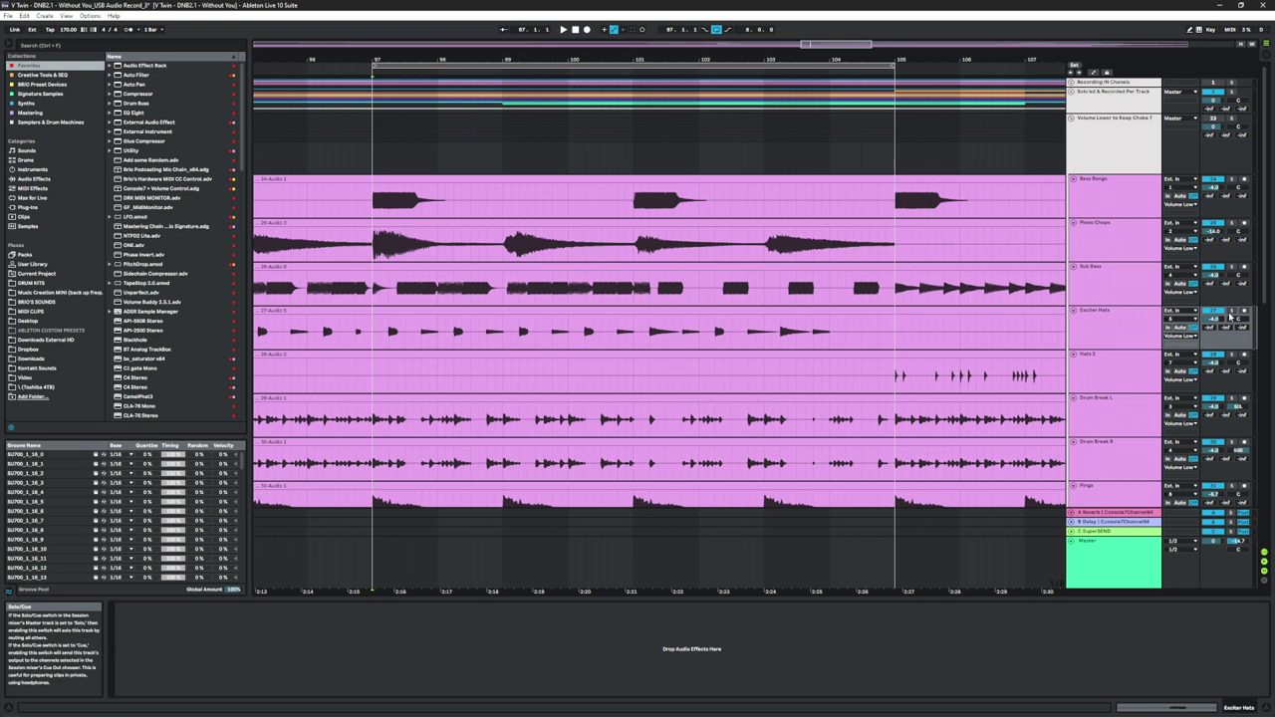
{"action": "key", "text": "space"}
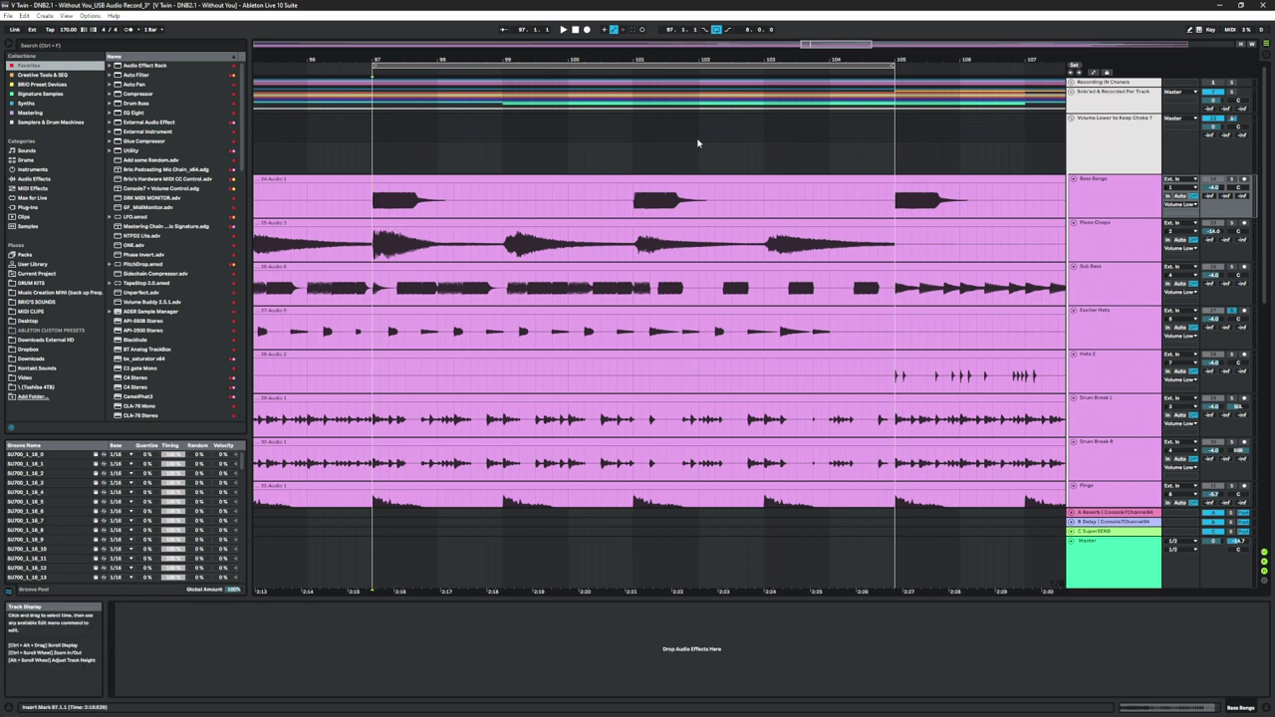
Unsolo the Exciter Hats track and play the whole Volume Lower group from bar 97
{"action": "scroll", "coordinate": [697, 142], "scroll_direction": "up", "scroll_amount": 5}
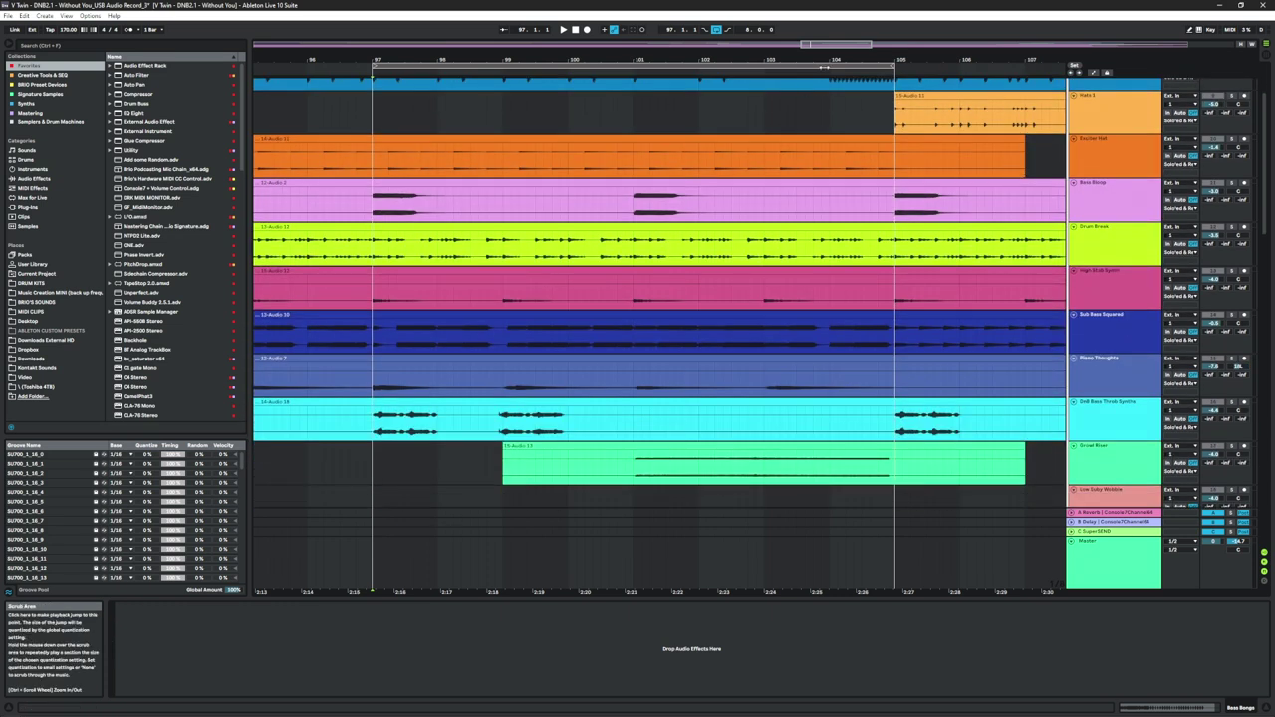
{"action": "left_click", "coordinate": [634, 65]}
{"action": "scroll", "coordinate": [861, 187], "scroll_direction": "down", "scroll_amount": 5}
{"action": "scroll", "coordinate": [861, 187], "scroll_direction": "down", "scroll_amount": 3}
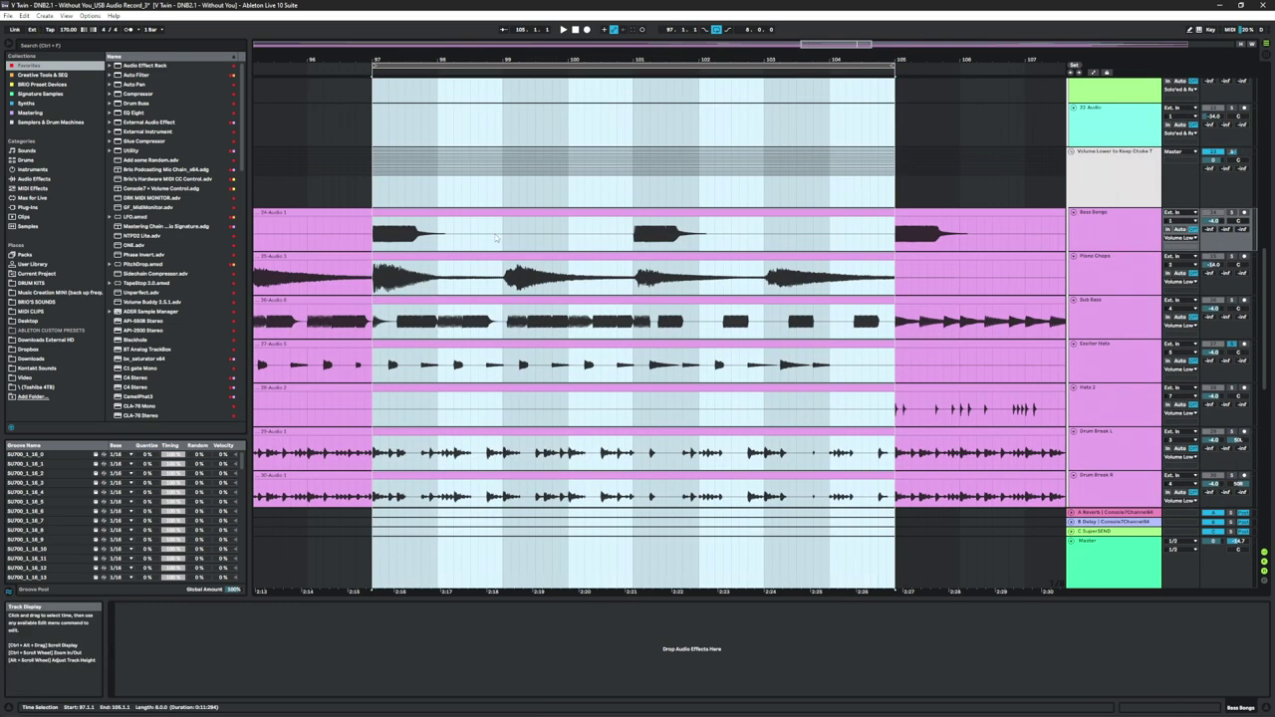
{"action": "left_click", "coordinate": [375, 250]}
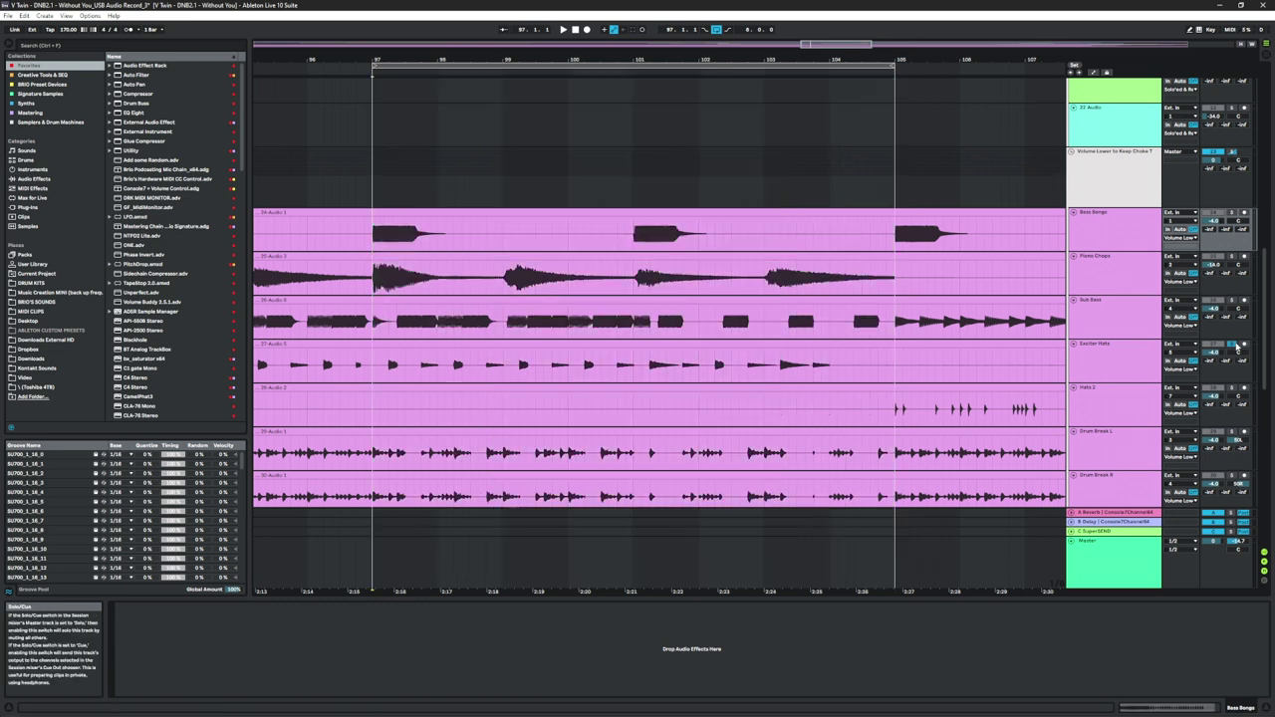
{"action": "key", "text": "space"}
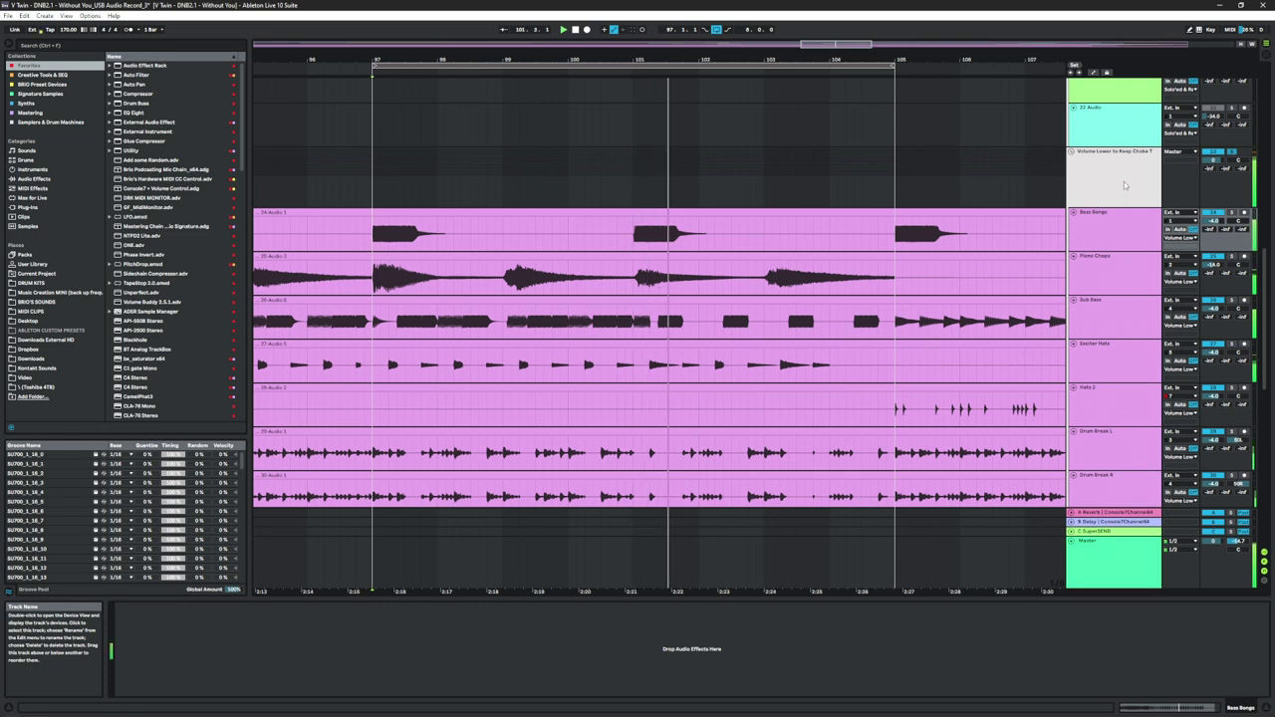
Compare the sound of the Solo'ed & Recorded Per Track group with the Volume Lower group during looped playback
{"action": "scroll", "coordinate": [1125, 185], "scroll_direction": "up", "scroll_amount": 8}
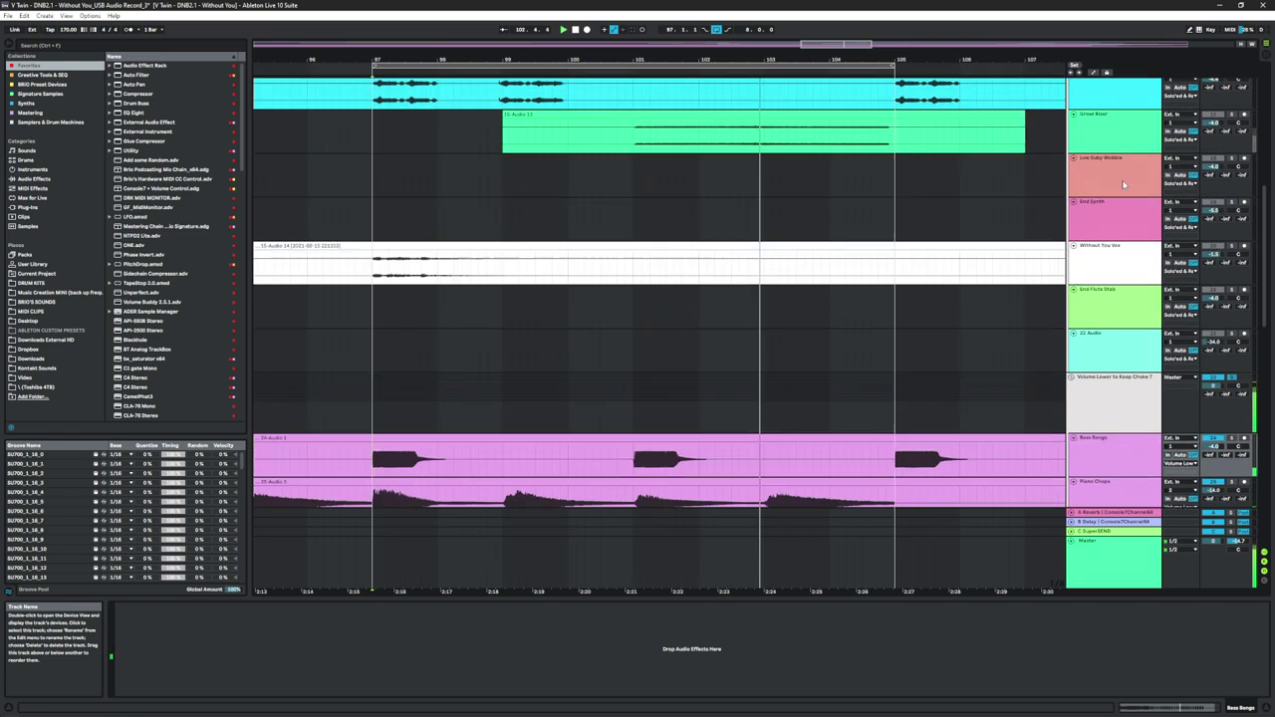
{"action": "scroll", "coordinate": [1125, 185], "scroll_direction": "up", "scroll_amount": 8}
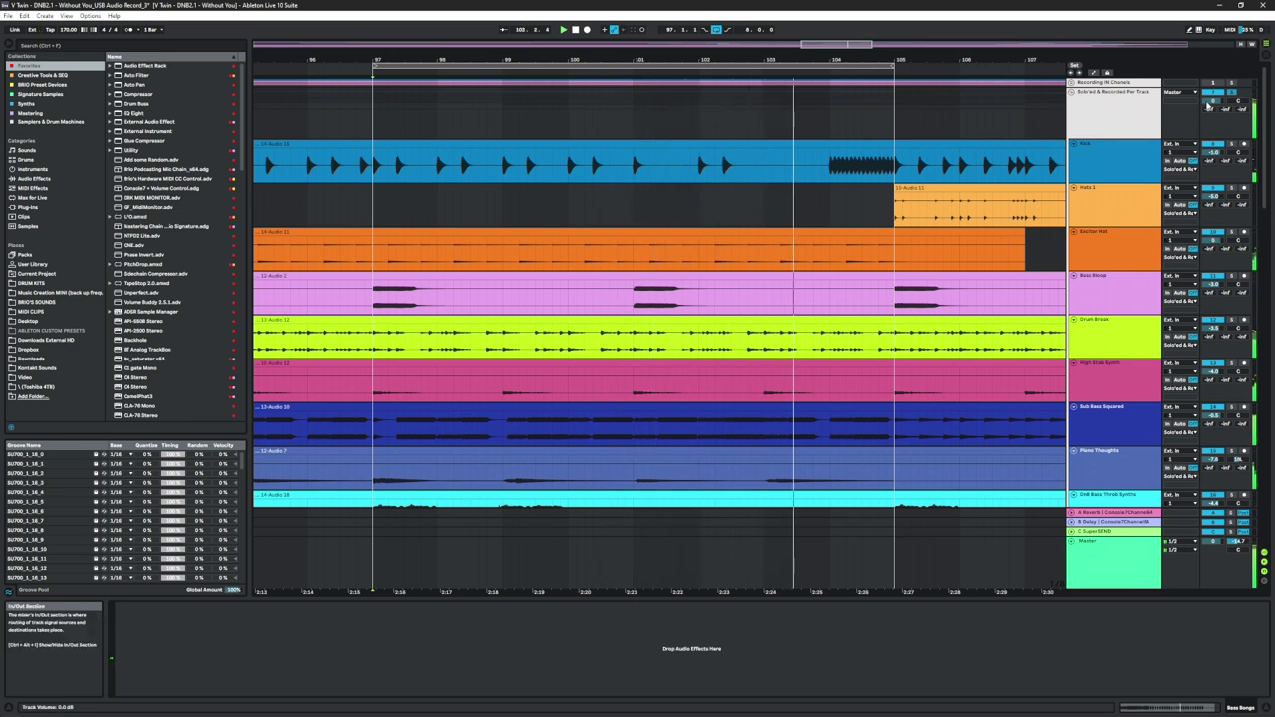
{"action": "scroll", "coordinate": [1222, 369], "scroll_direction": "down", "scroll_amount": 10}
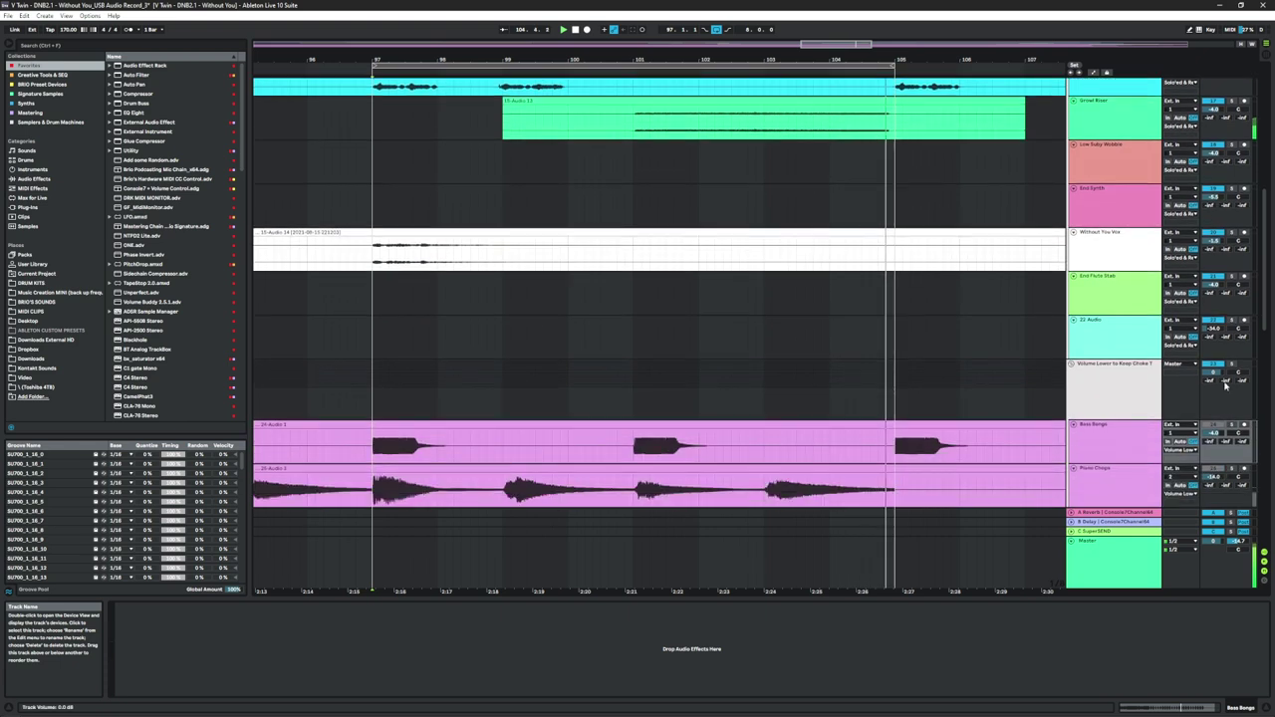
{"action": "scroll", "coordinate": [1132, 373], "scroll_direction": "down", "scroll_amount": 3}
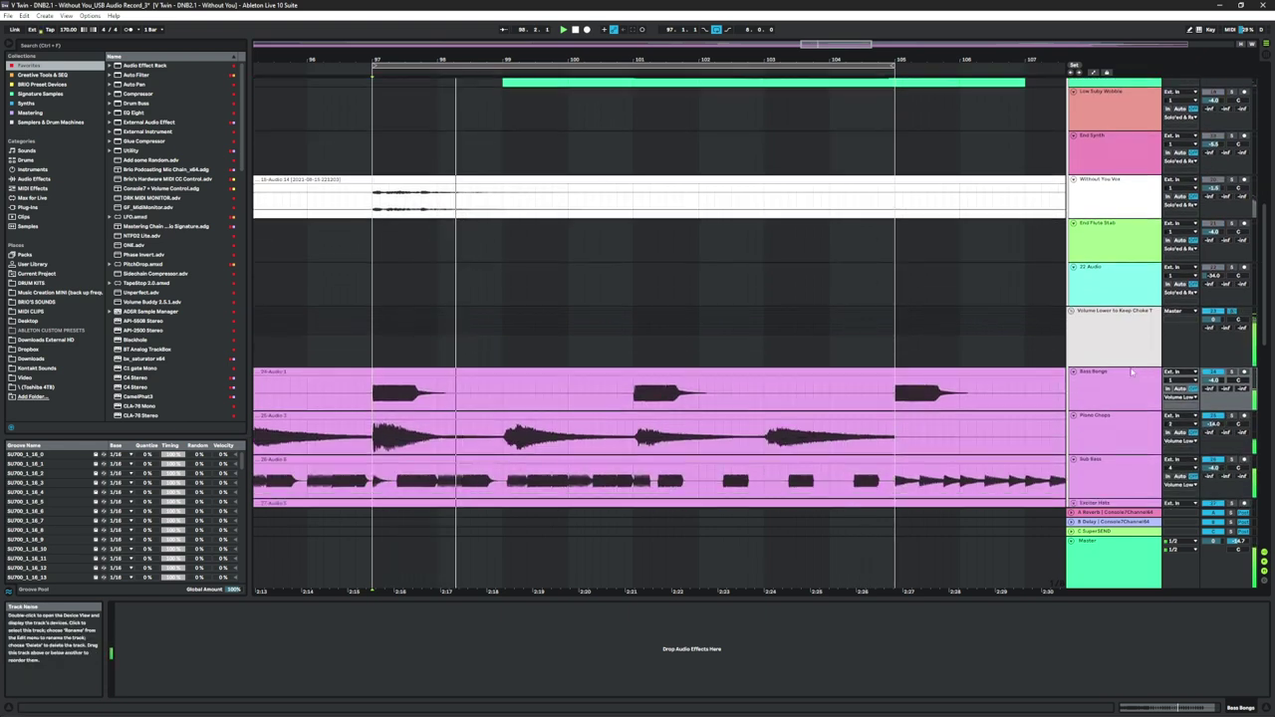
{"action": "scroll", "coordinate": [1132, 372], "scroll_direction": "down", "scroll_amount": 3}
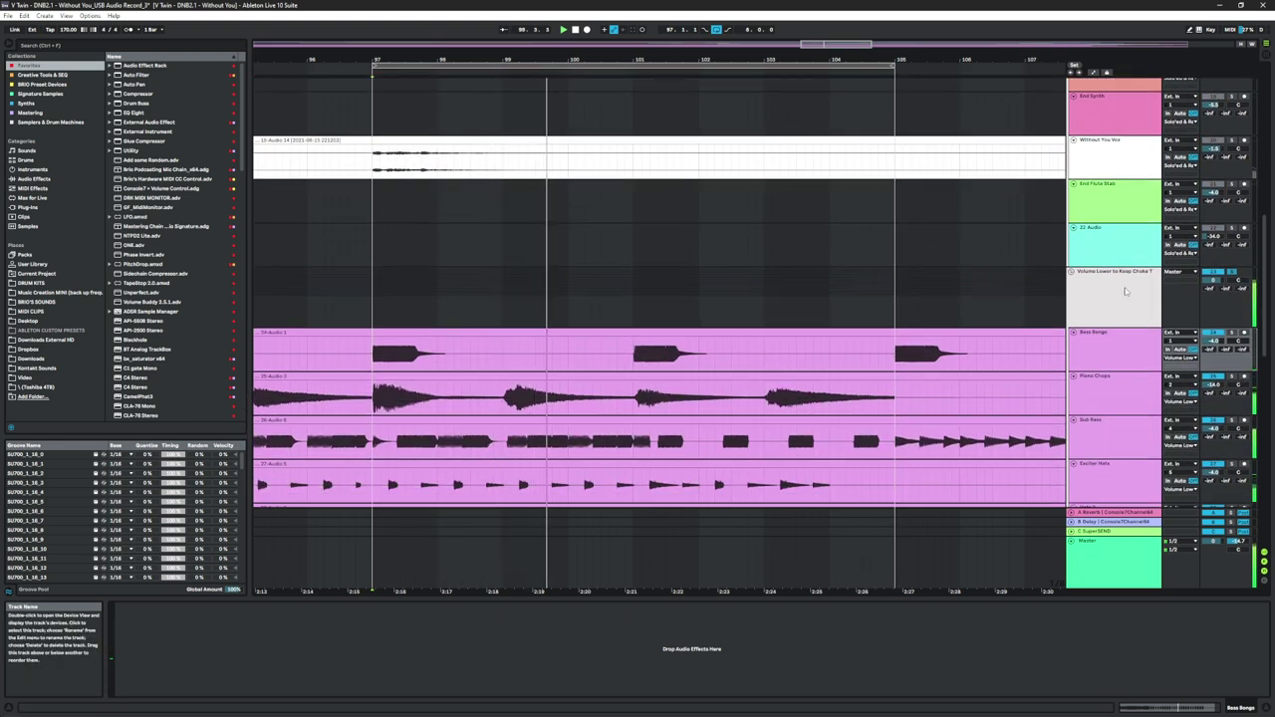
{"action": "scroll", "coordinate": [1126, 291], "scroll_direction": "down", "scroll_amount": 3}
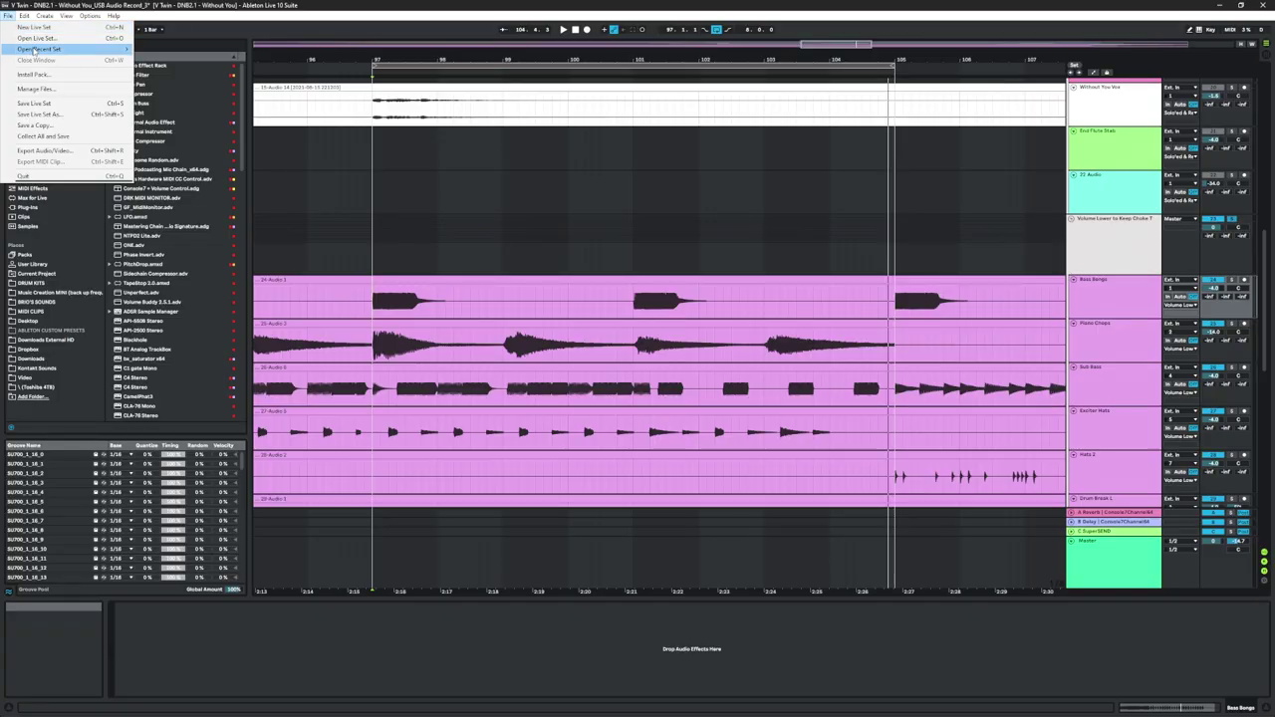
Create a new Live Set and discard the changes to the current one
{"action": "left_click", "coordinate": [40, 29]}
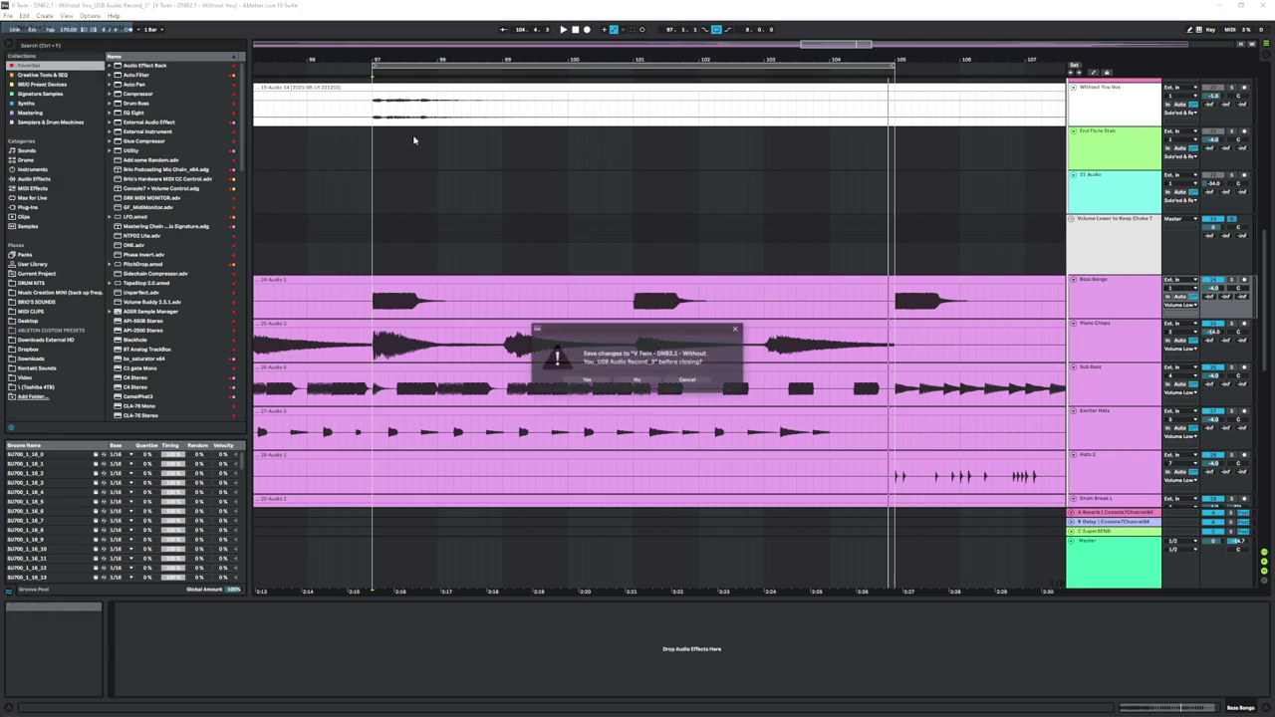
{"action": "left_click", "coordinate": [647, 381]}
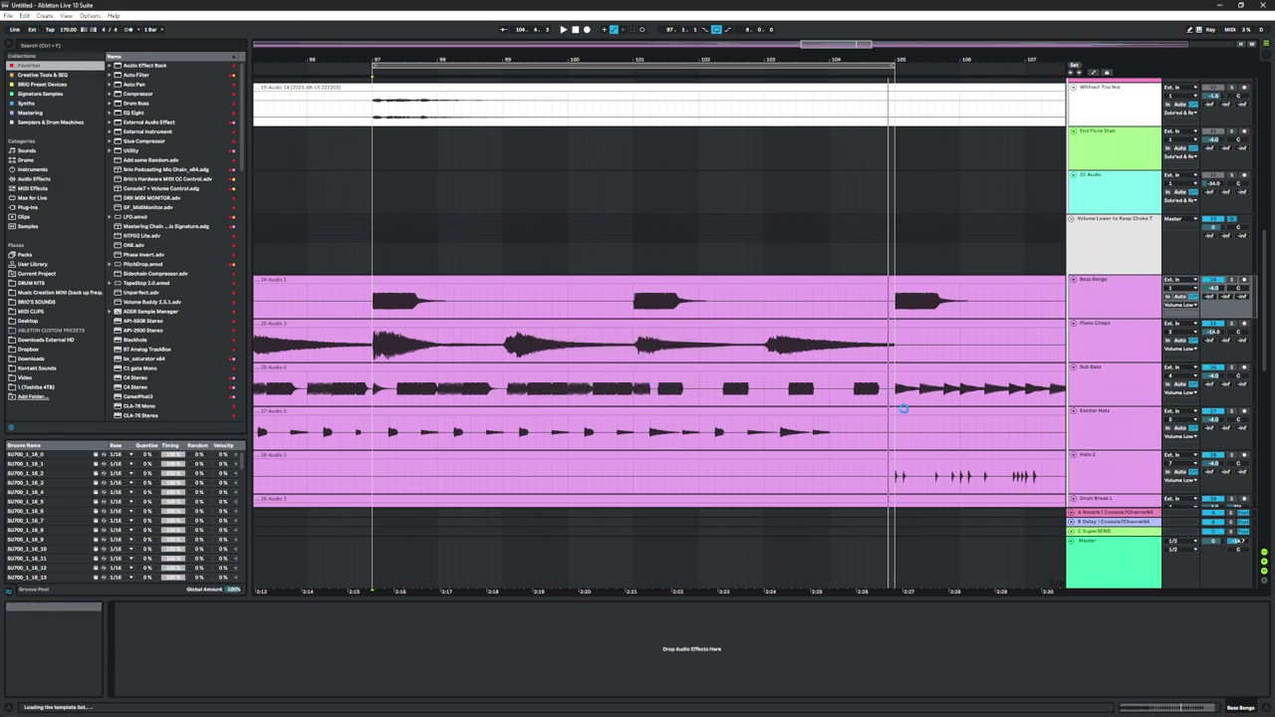
Check the input channel configuration of the ASIO4ALL v2 audio device in the preferences
{"action": "key", "text": "ctrl+comma"}
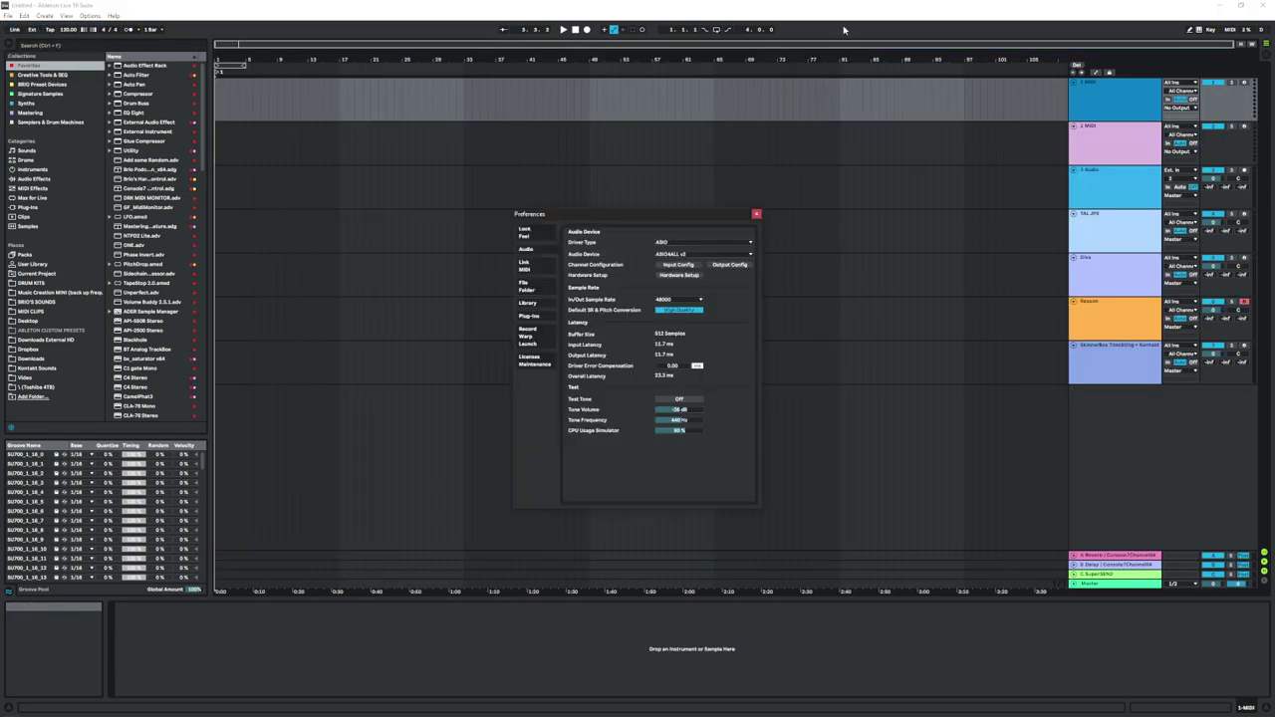
{"action": "left_click", "coordinate": [679, 265]}
{"action": "left_click", "coordinate": [754, 215]}
{"action": "left_click", "coordinate": [757, 214]}
Delete the new set's template tracks, including the first MIDI track, and insert one audio track in their place
{"action": "left_click", "coordinate": [1114, 364]}
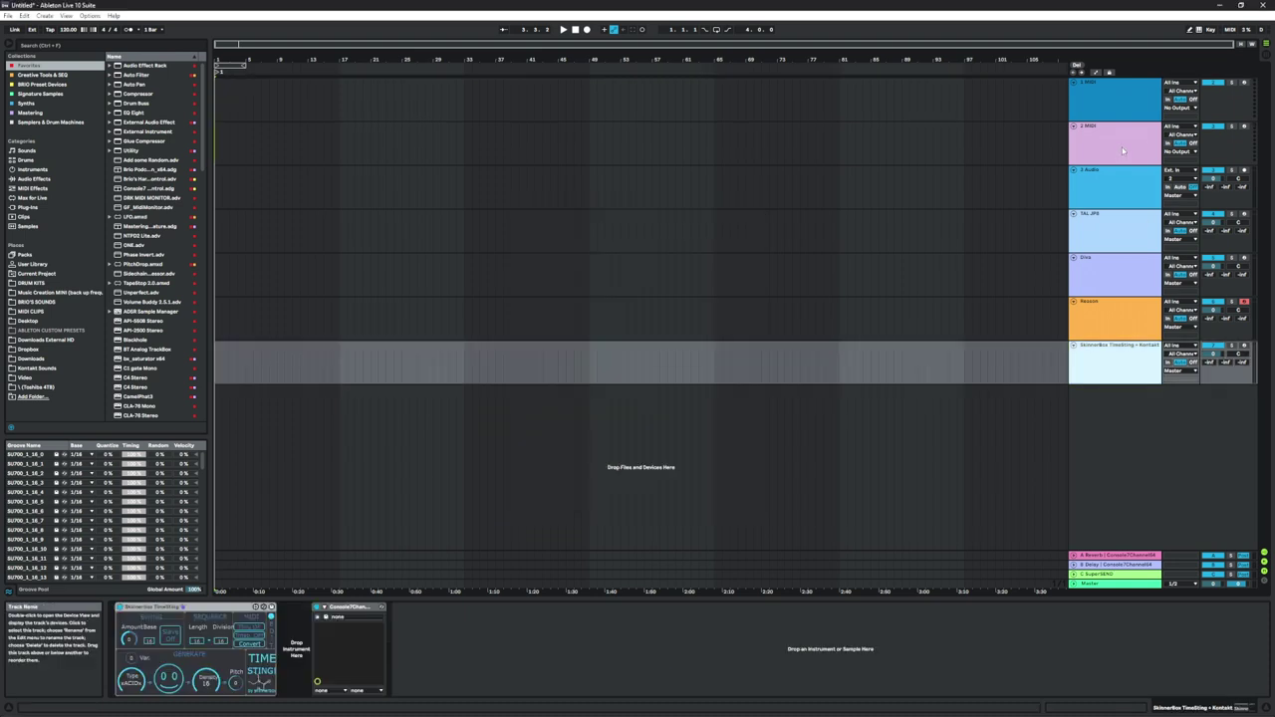
{"action": "left_click", "coordinate": [1123, 151], "text": "shift"}
{"action": "key", "text": "Delete"}
{"action": "key", "text": "ctrl+t"}
{"action": "left_click", "coordinate": [1120, 106]}
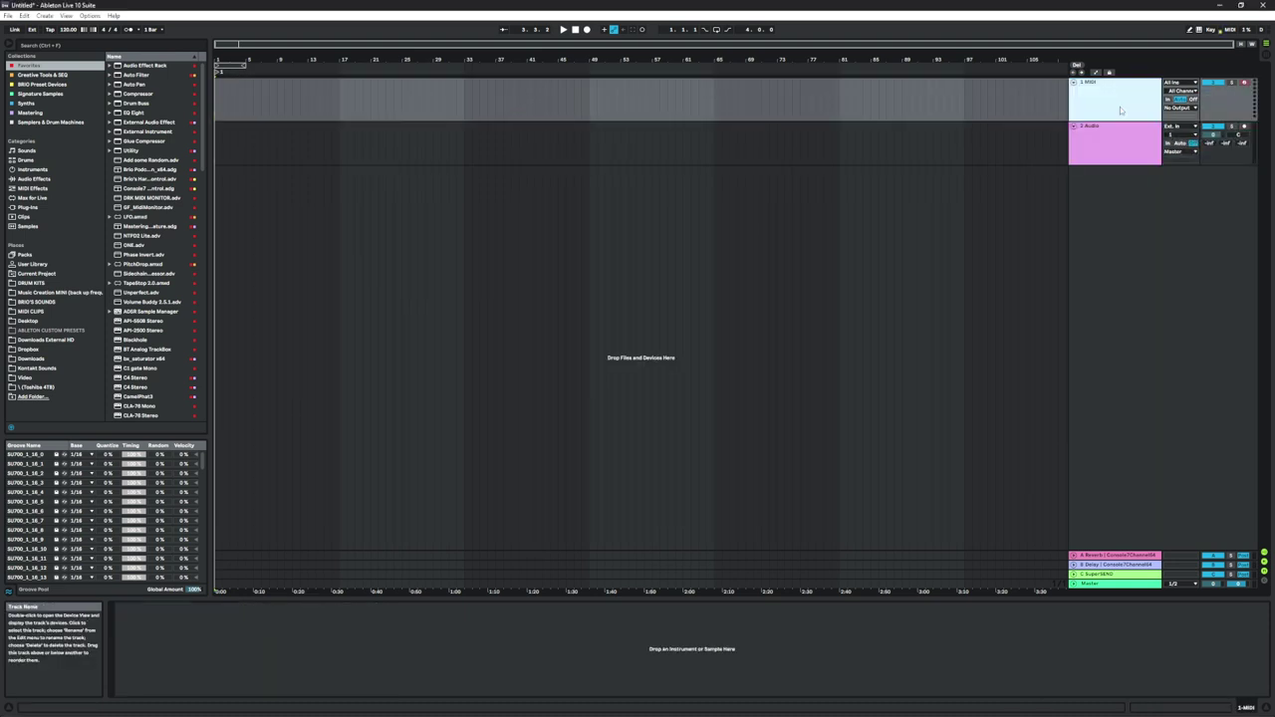
{"action": "key", "text": "Delete"}
Add ten more audio tracks to the new set
{"action": "key", "text": "ctrl+t"}
{"action": "key", "text": "ctrl+t"}
{"action": "key", "text": "ctrl+t"}
{"action": "key", "text": "ctrl+t"}
{"action": "key", "text": "ctrl+t"}
{"action": "key", "text": "ctrl+t"}
{"action": "key", "text": "ctrl+t"}
{"action": "key", "text": "ctrl+t"}
{"action": "key", "text": "ctrl+t"}
{"action": "key", "text": "ctrl+t"}
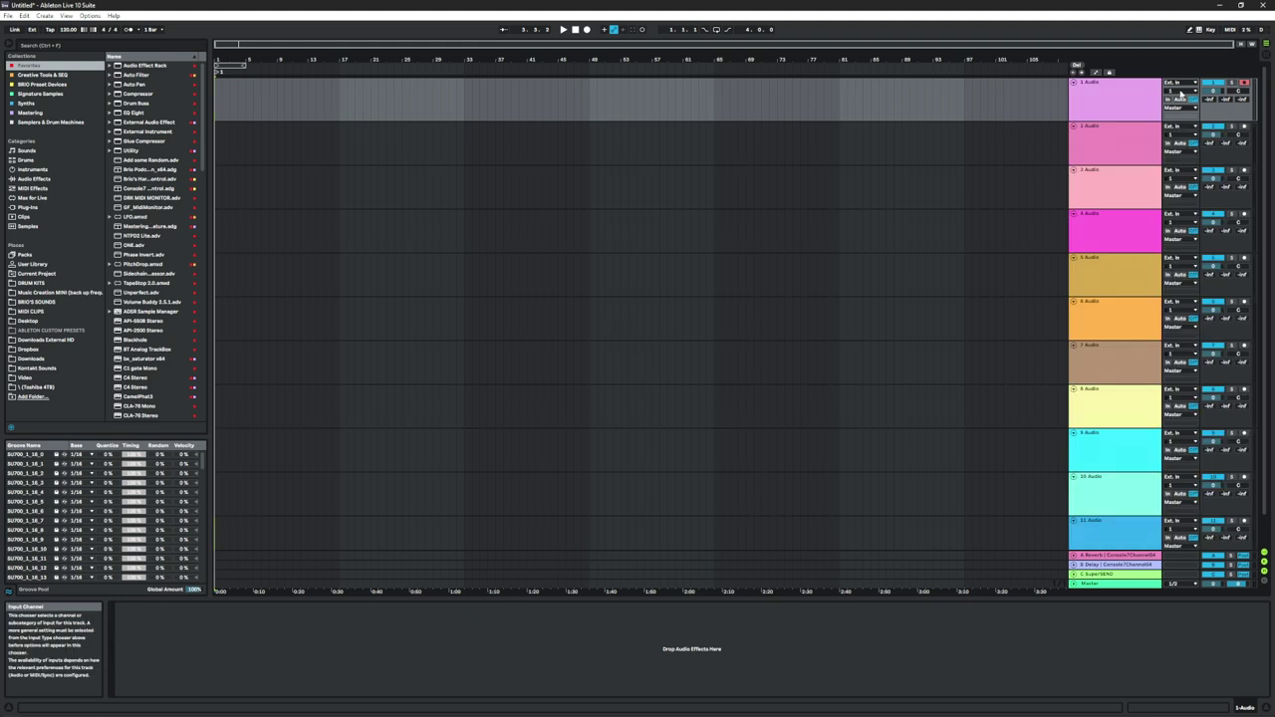